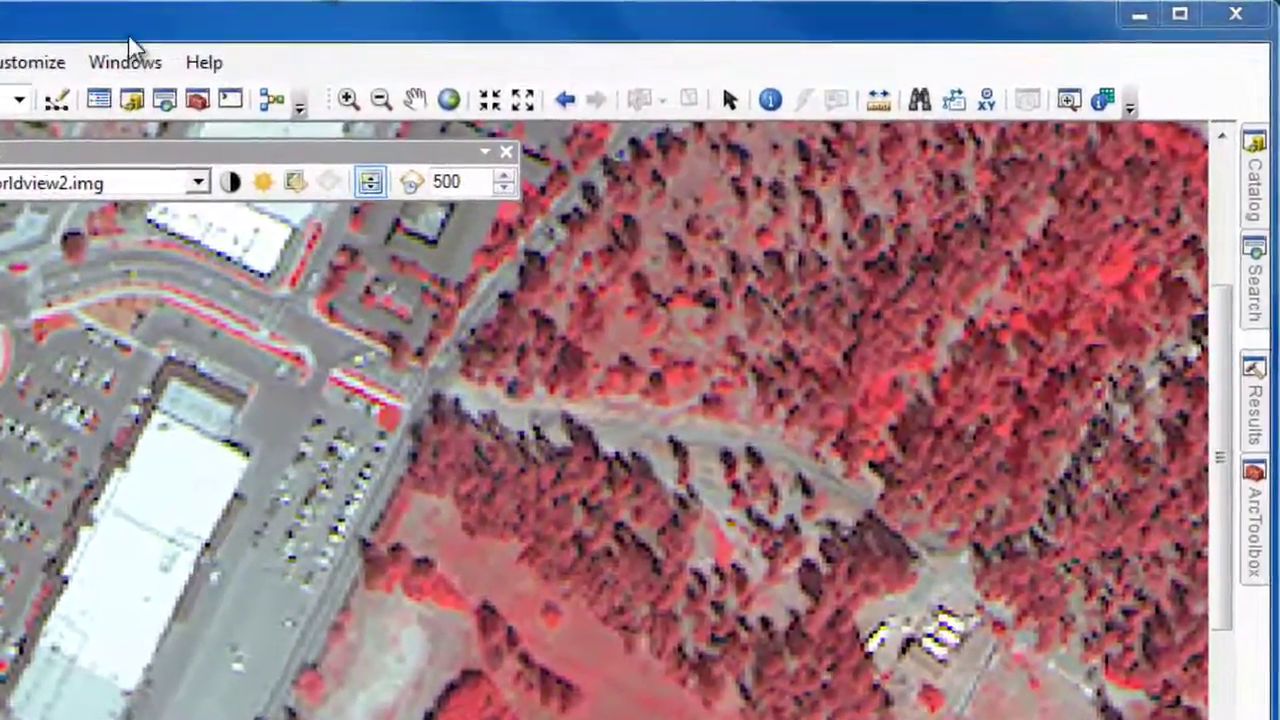
- Show the Image Analysis window for worldview2.img from the Windows menu
click(172, 60)
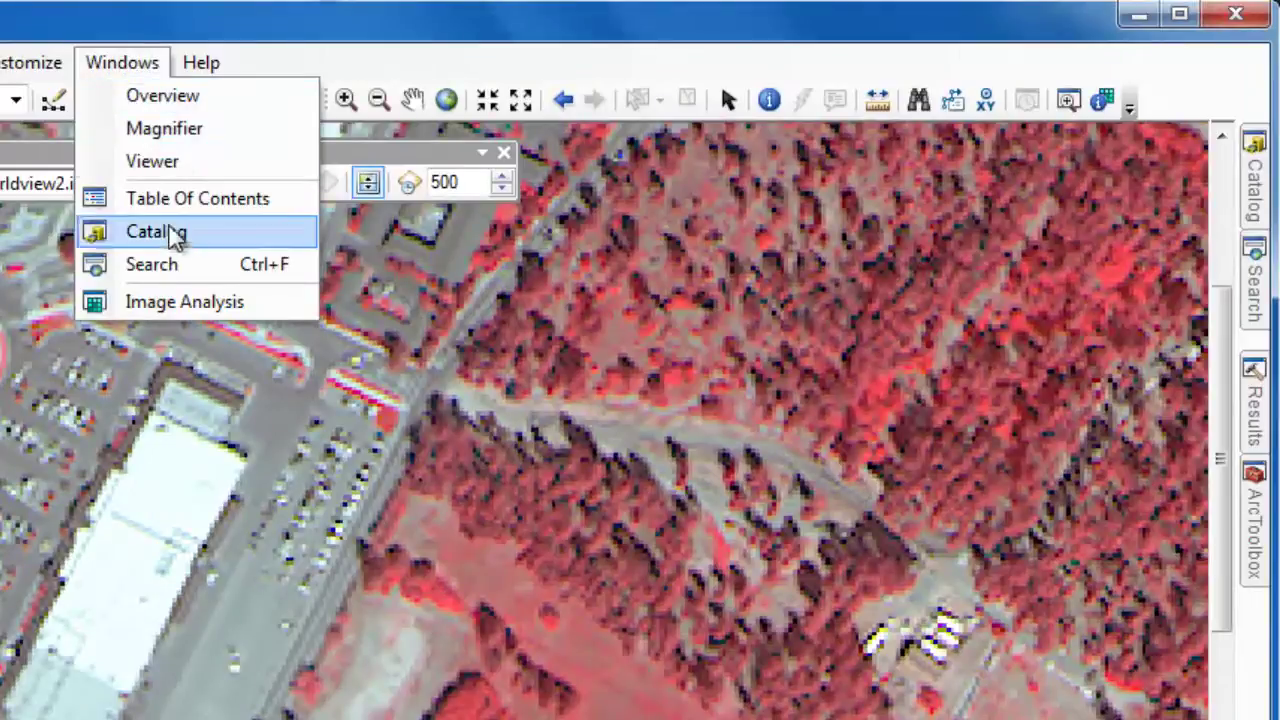
click(171, 298)
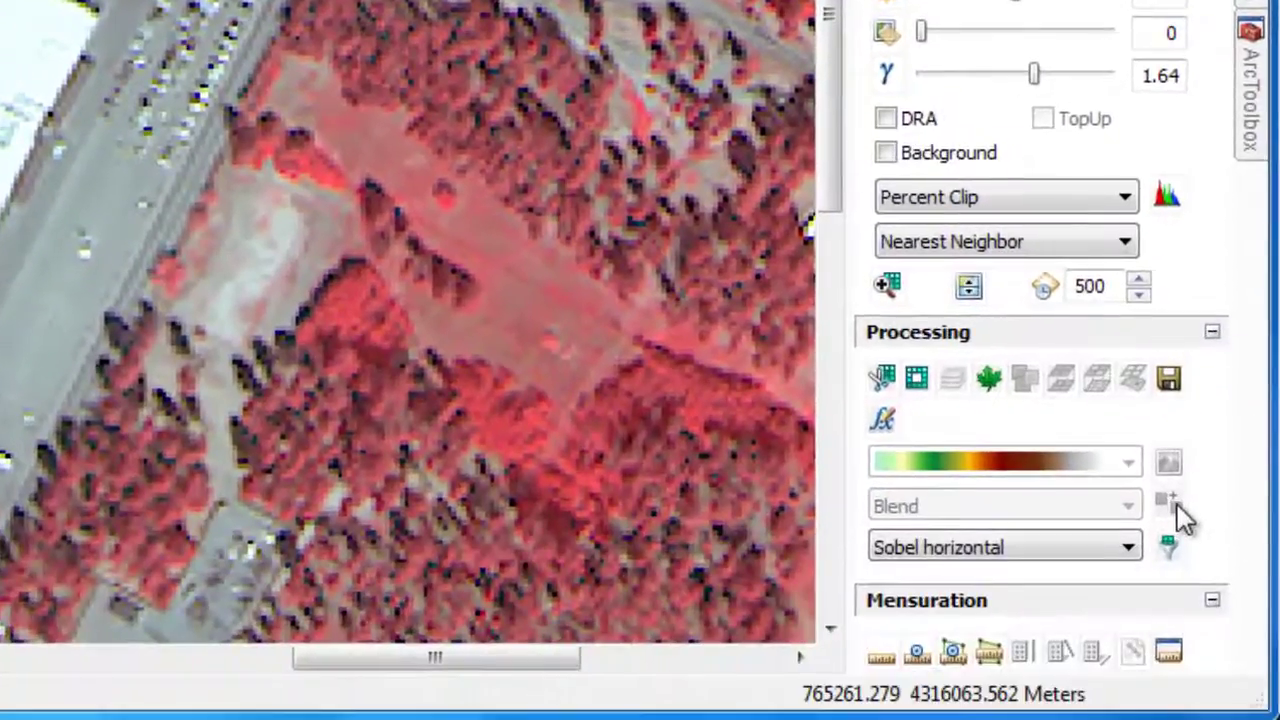
- Apply the Sharpen filter to worldview2.img, producing Filter_worldview2.img
click(1129, 545)
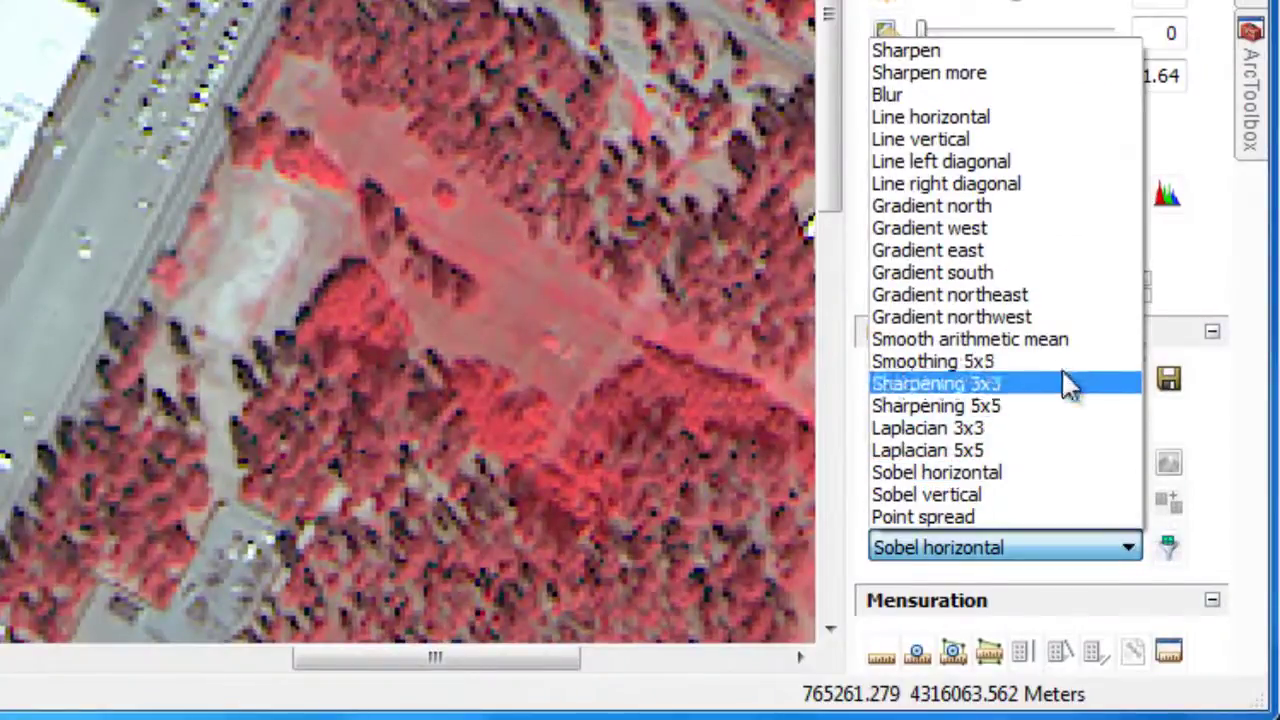
click(946, 52)
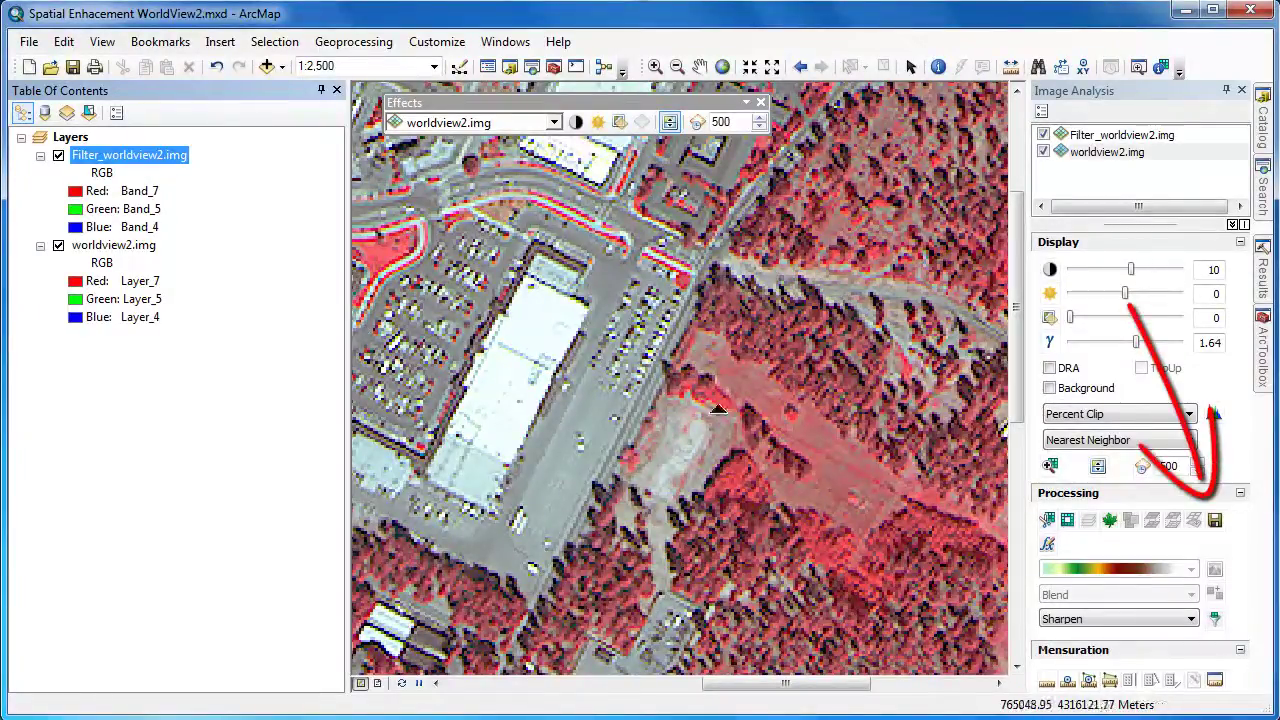
click(1214, 522)
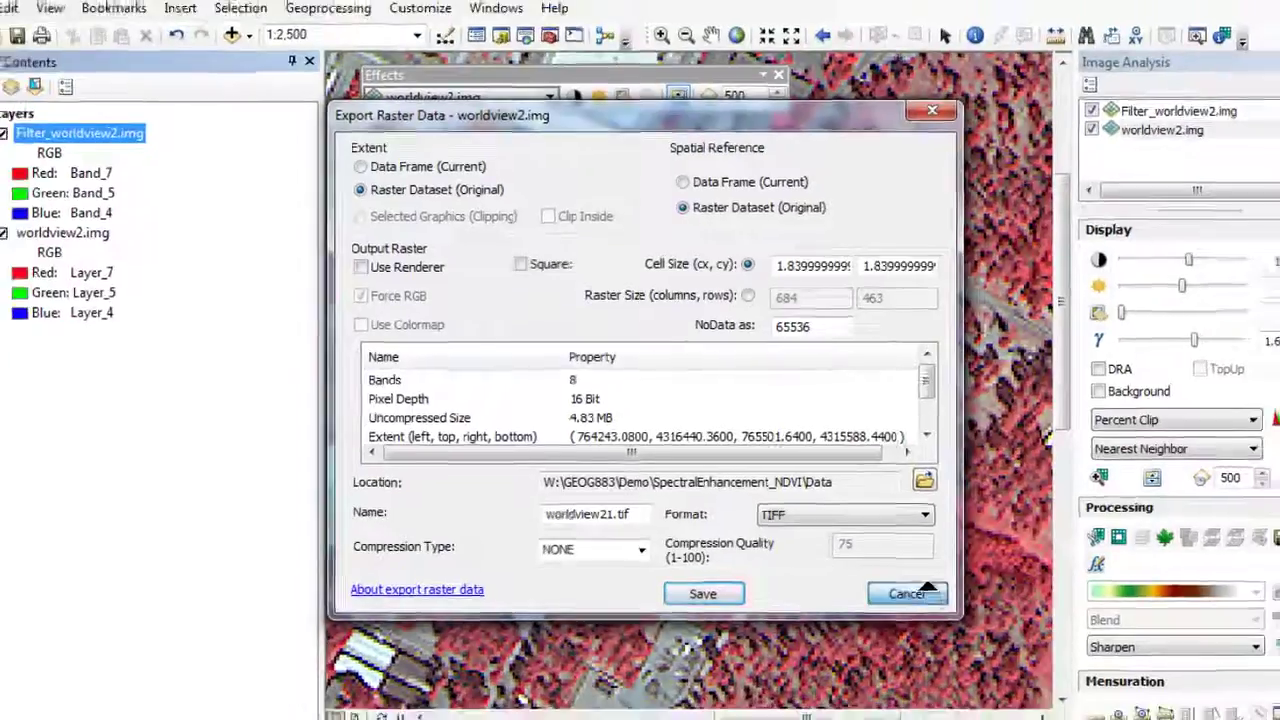
click(1005, 648)
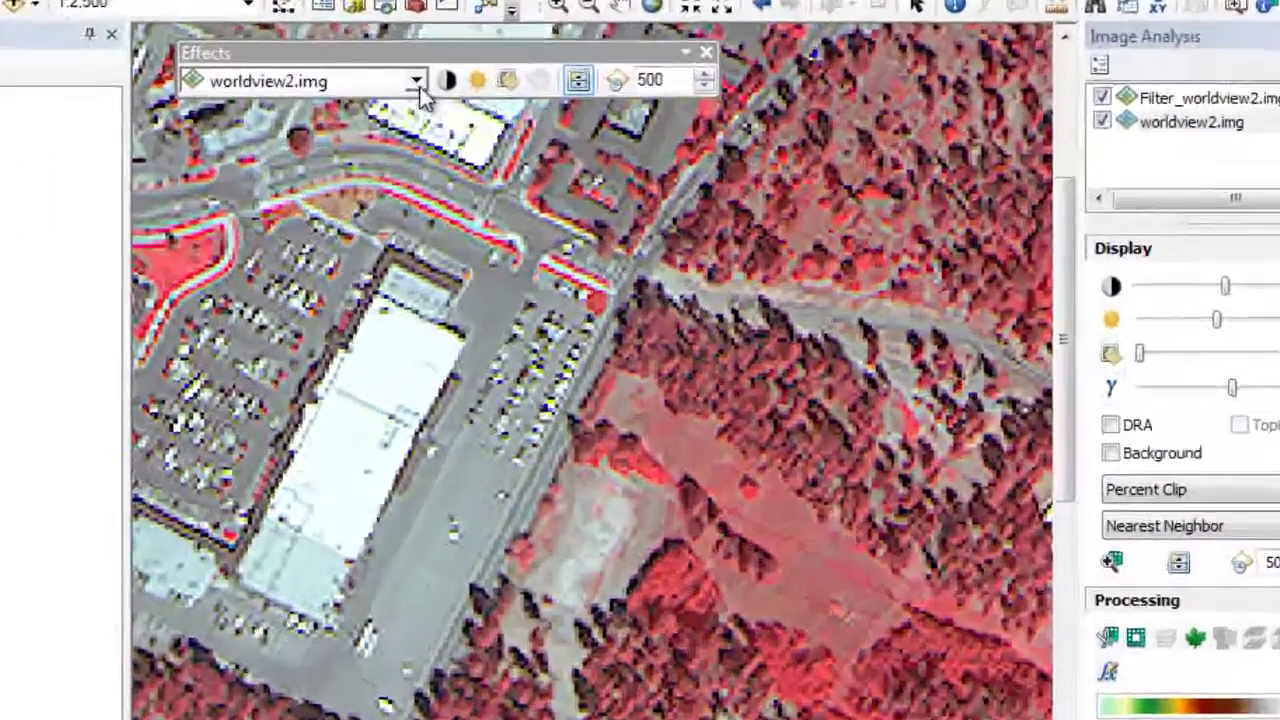
- Set Filter_worldview2.img as the swipe layer and swipe it across the parking lot against the original
click(554, 122)
click(333, 100)
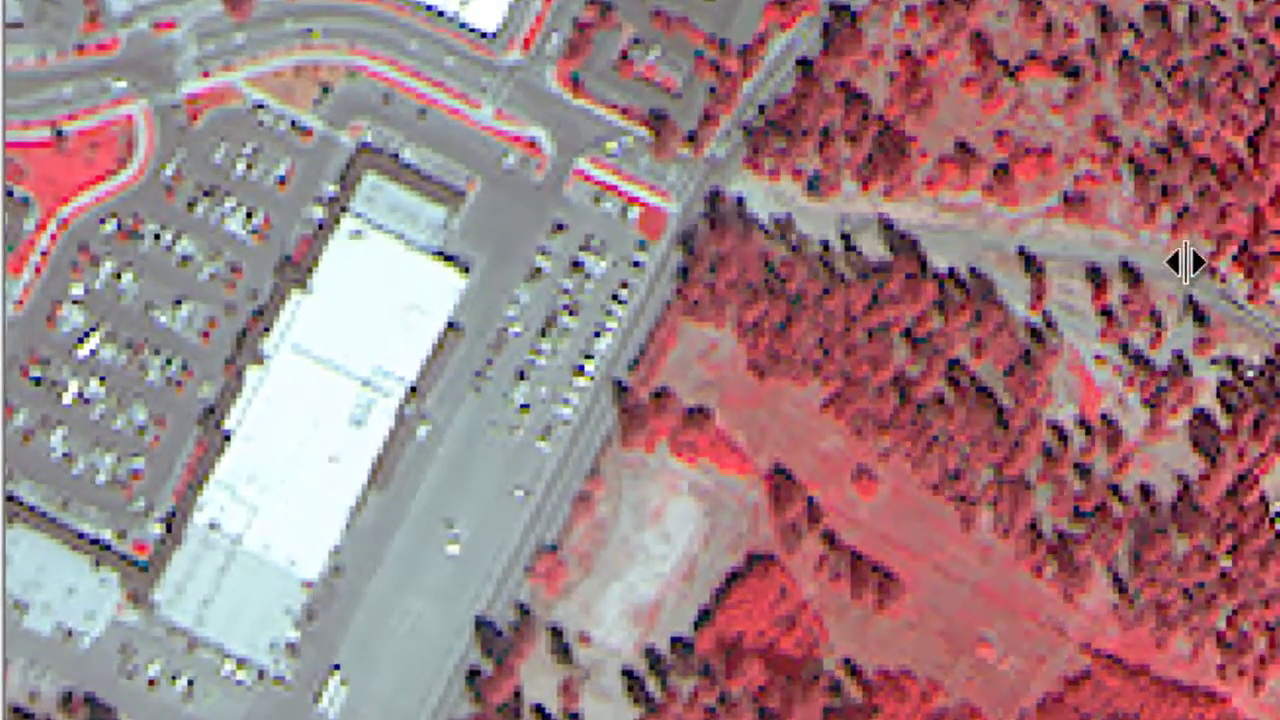
drag(1188, 262, 1040, 255)
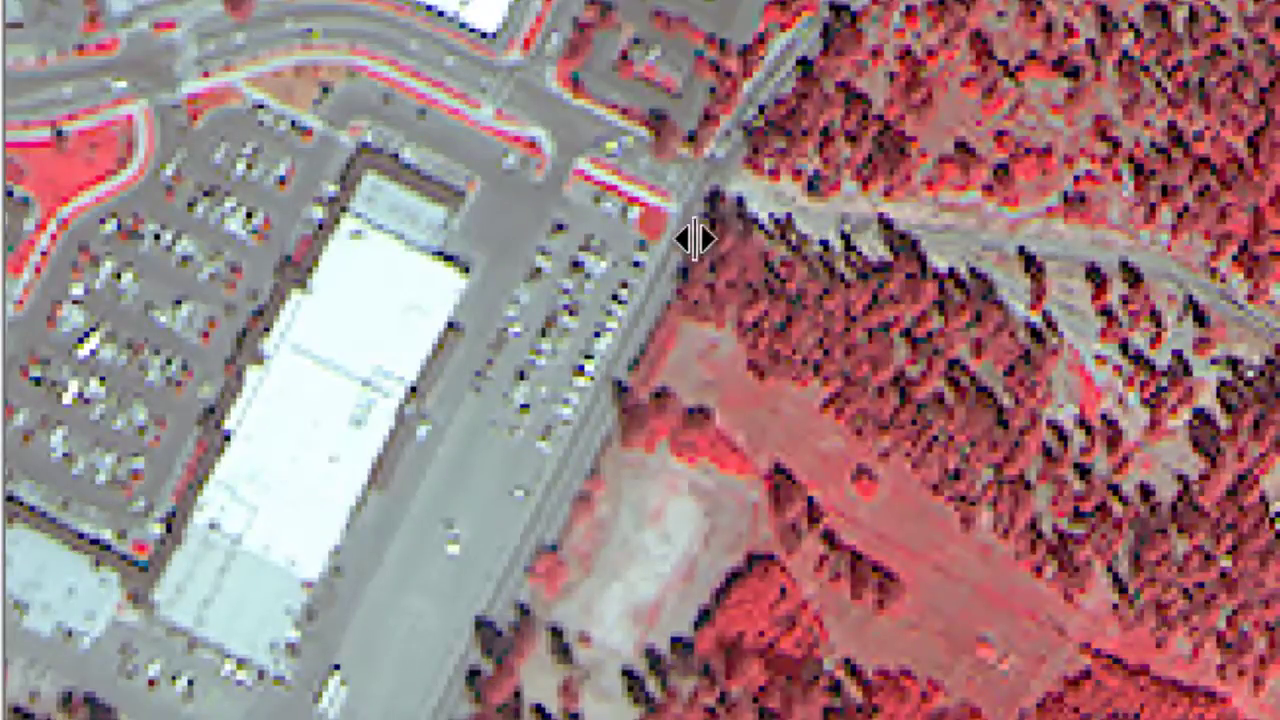
drag(593, 233, 350, 205)
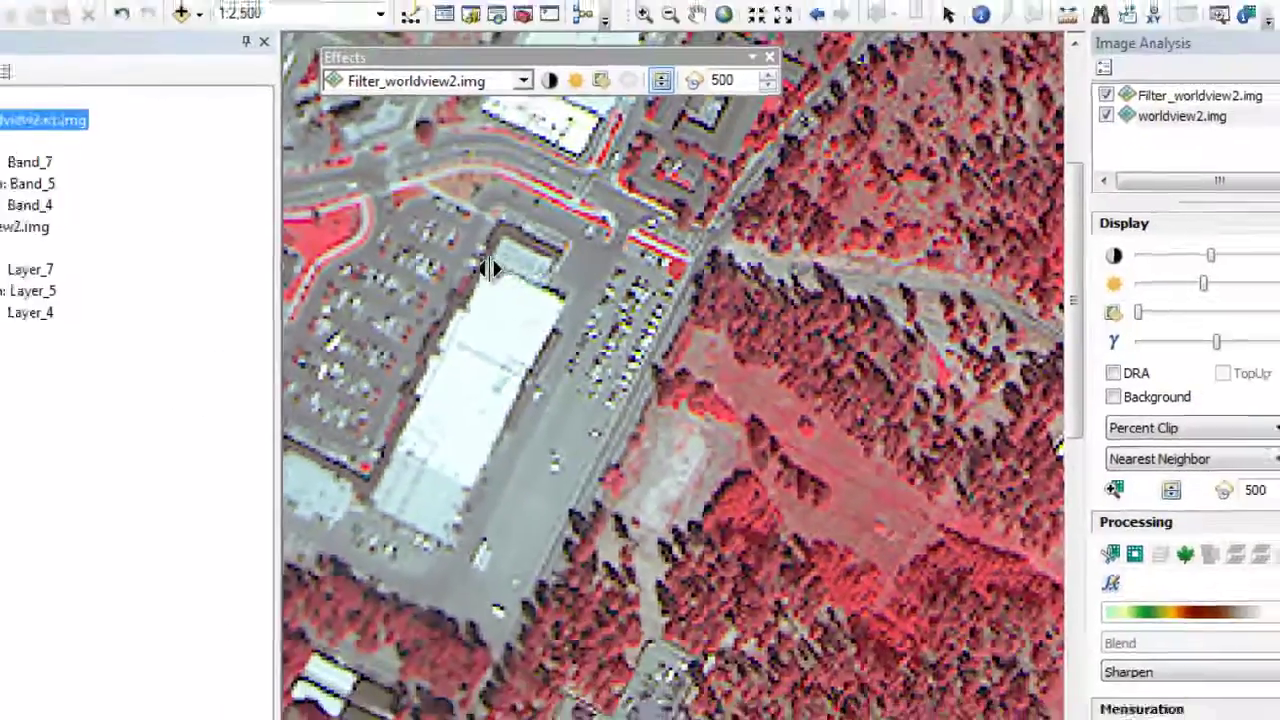
drag(490, 268, 361, 263)
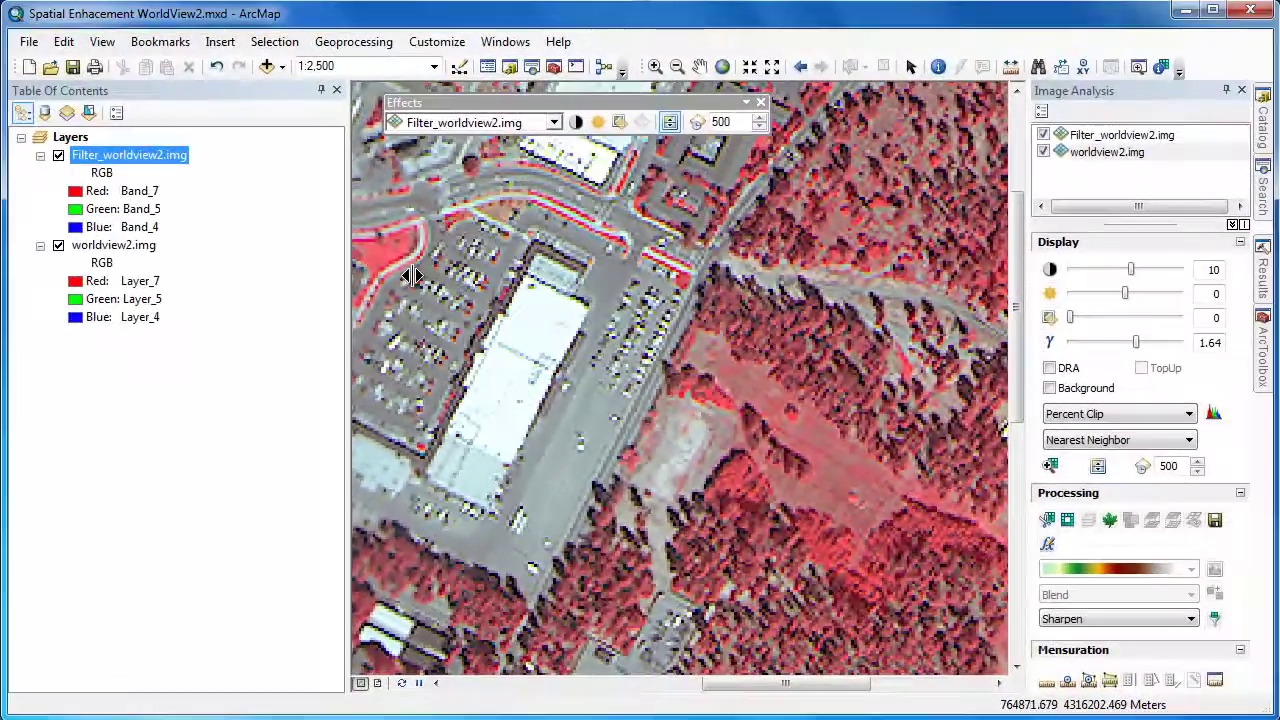
- Remove the sharpened Filter_worldview2.img layer and apply the Blur filter to worldview2.img
right_click(170, 168)
click(187, 192)
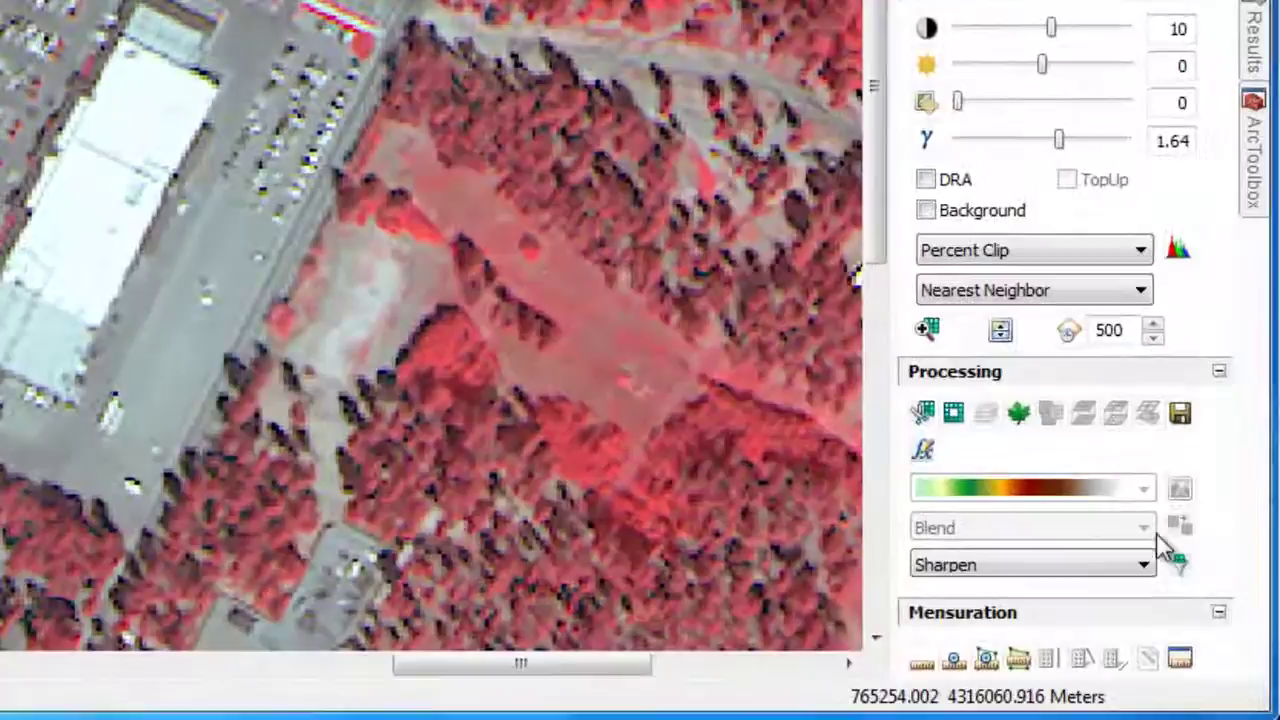
click(1191, 618)
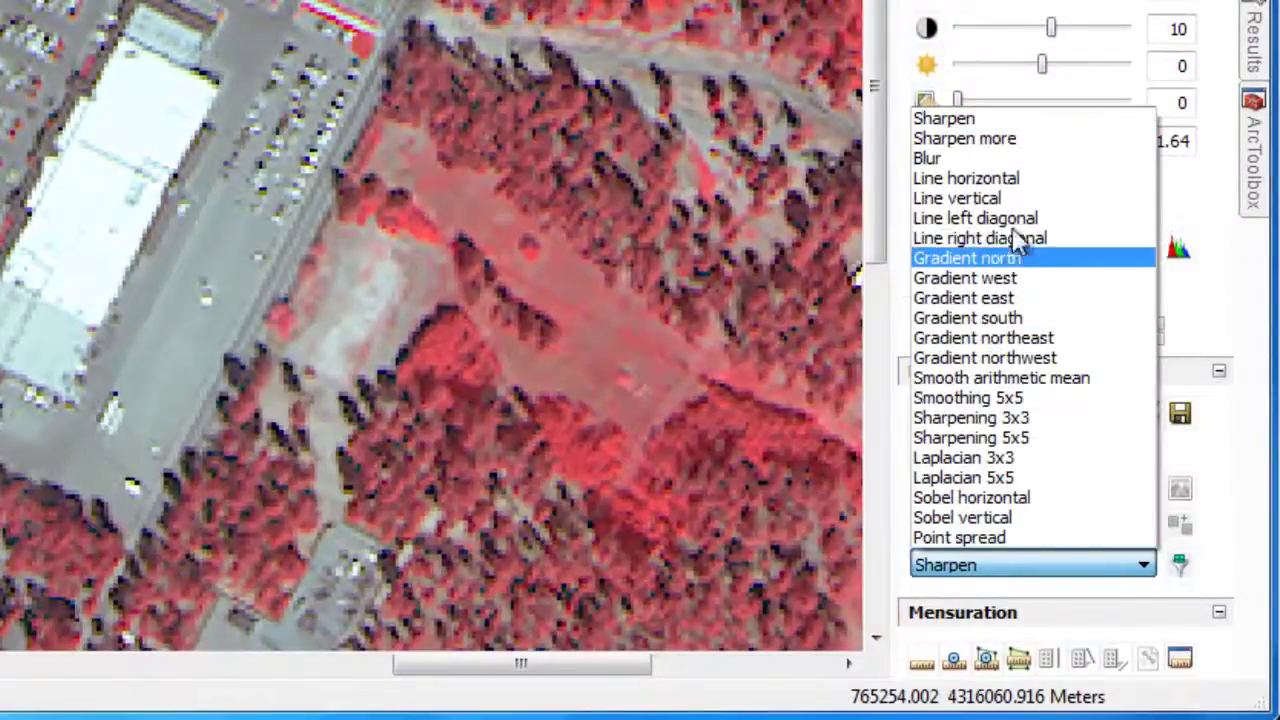
click(1003, 160)
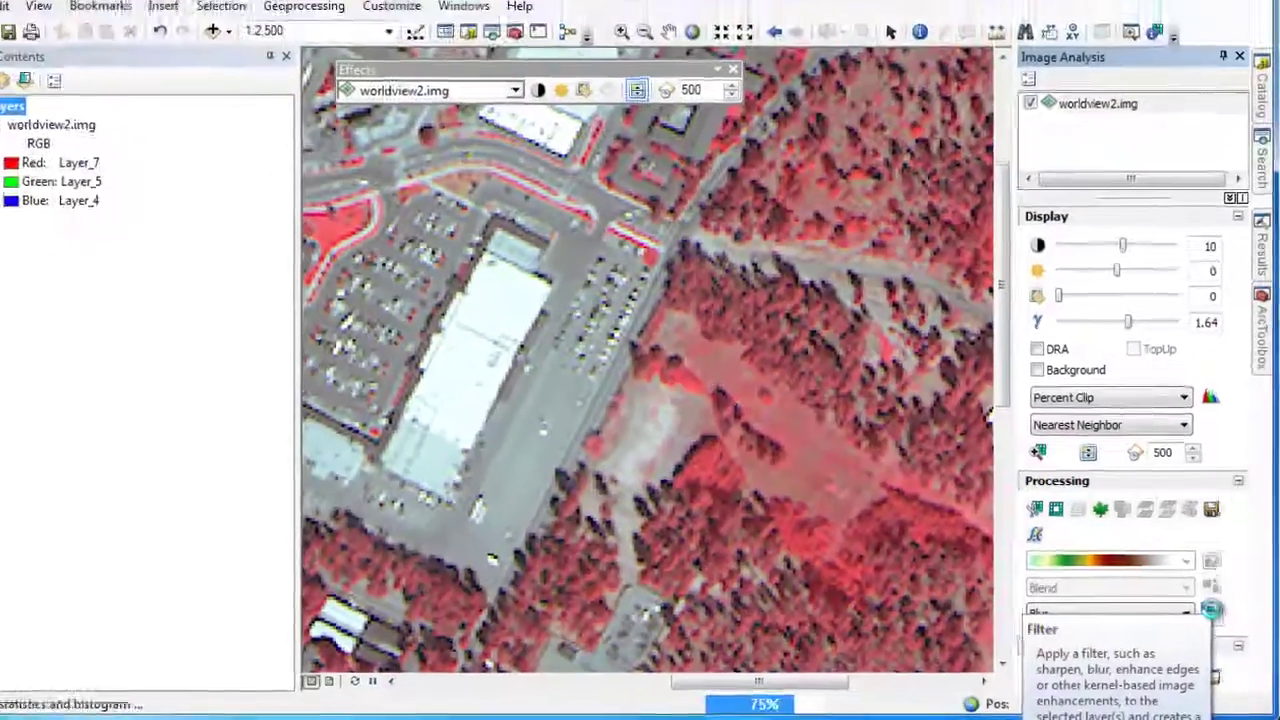
click(1183, 566)
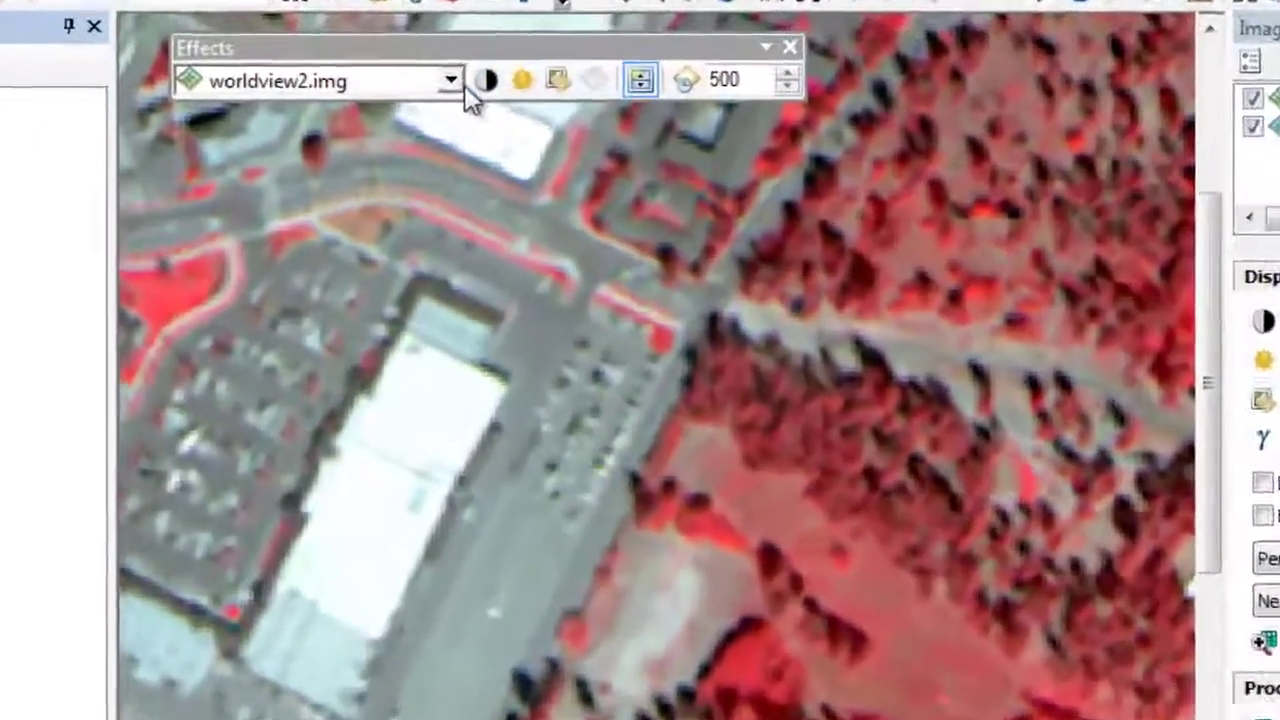
- Swipe the blurred Filter_worldview2.img against the original worldview2.img
click(553, 122)
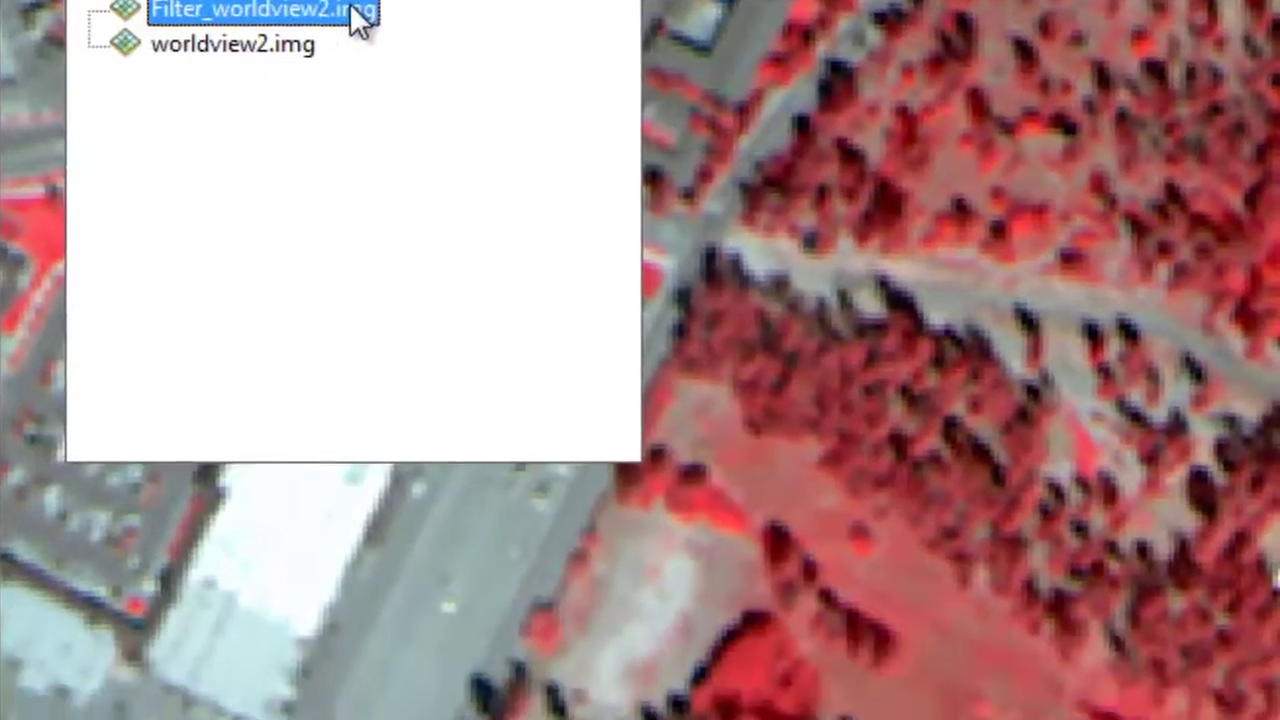
click(365, 99)
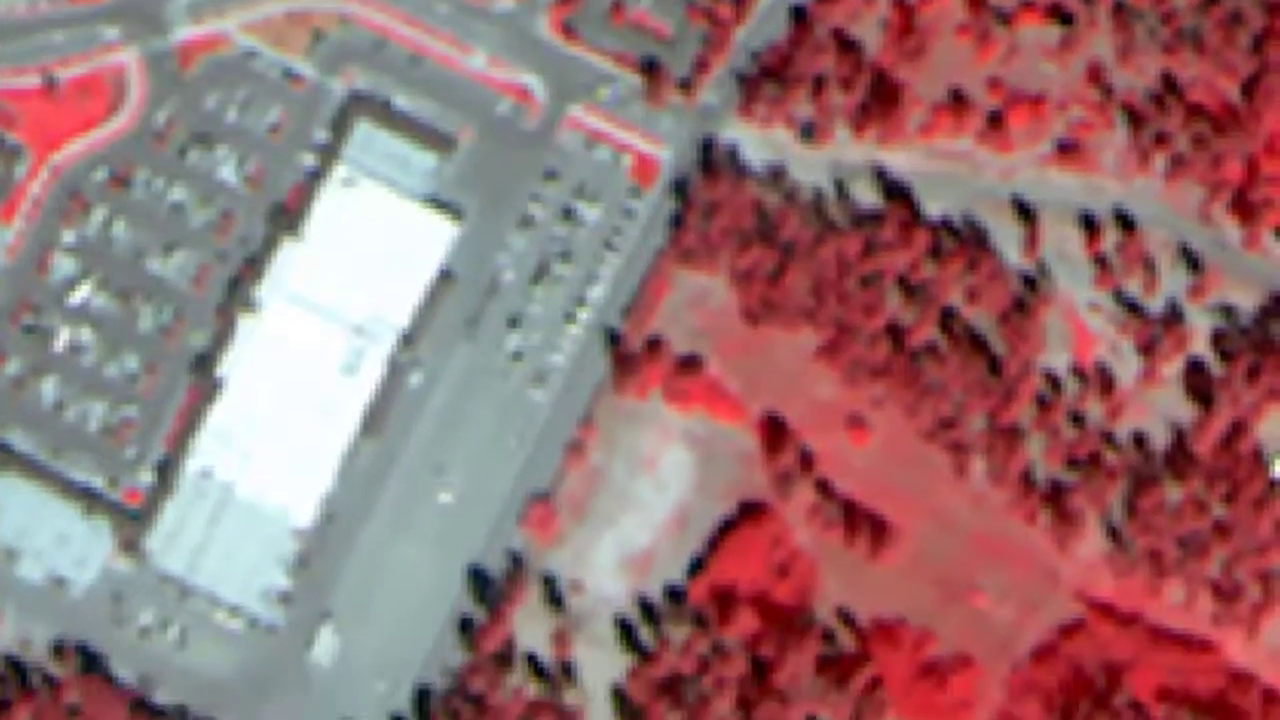
drag(97, 2, 12, 52)
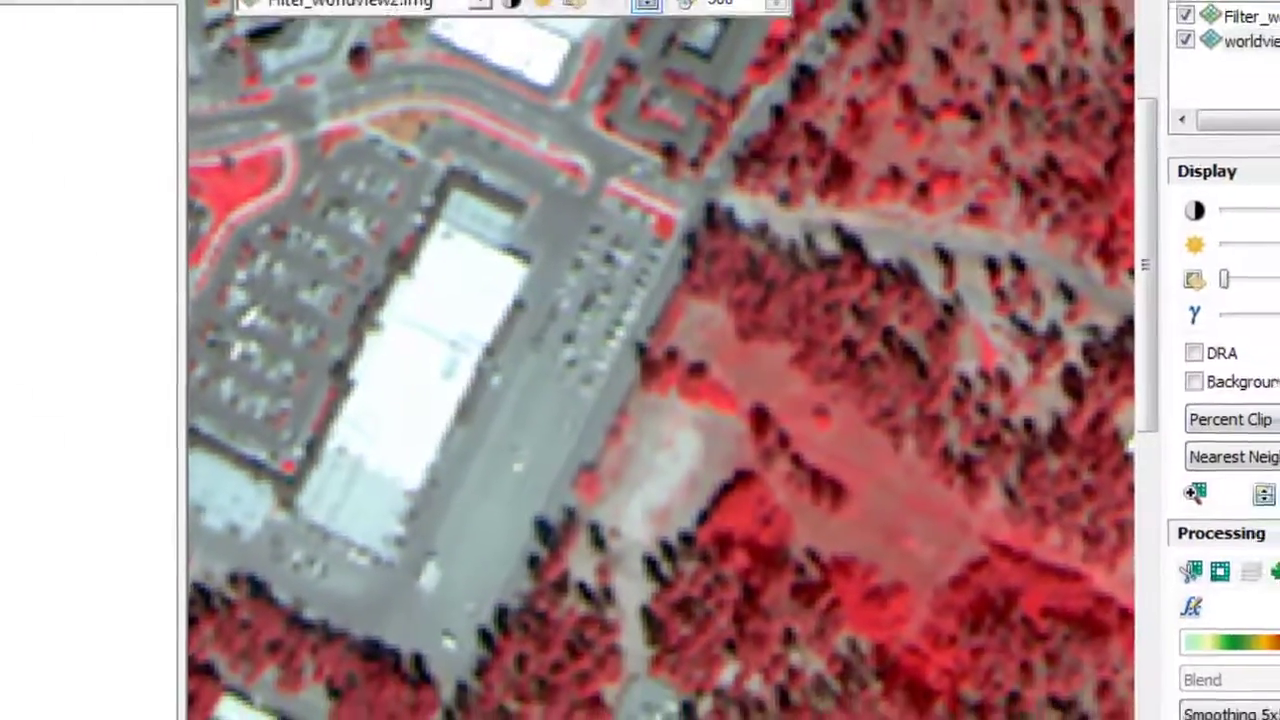
- Remove the blurred layer and apply the Smoothing 5x5 filter to worldview2.img
right_click(20, 110)
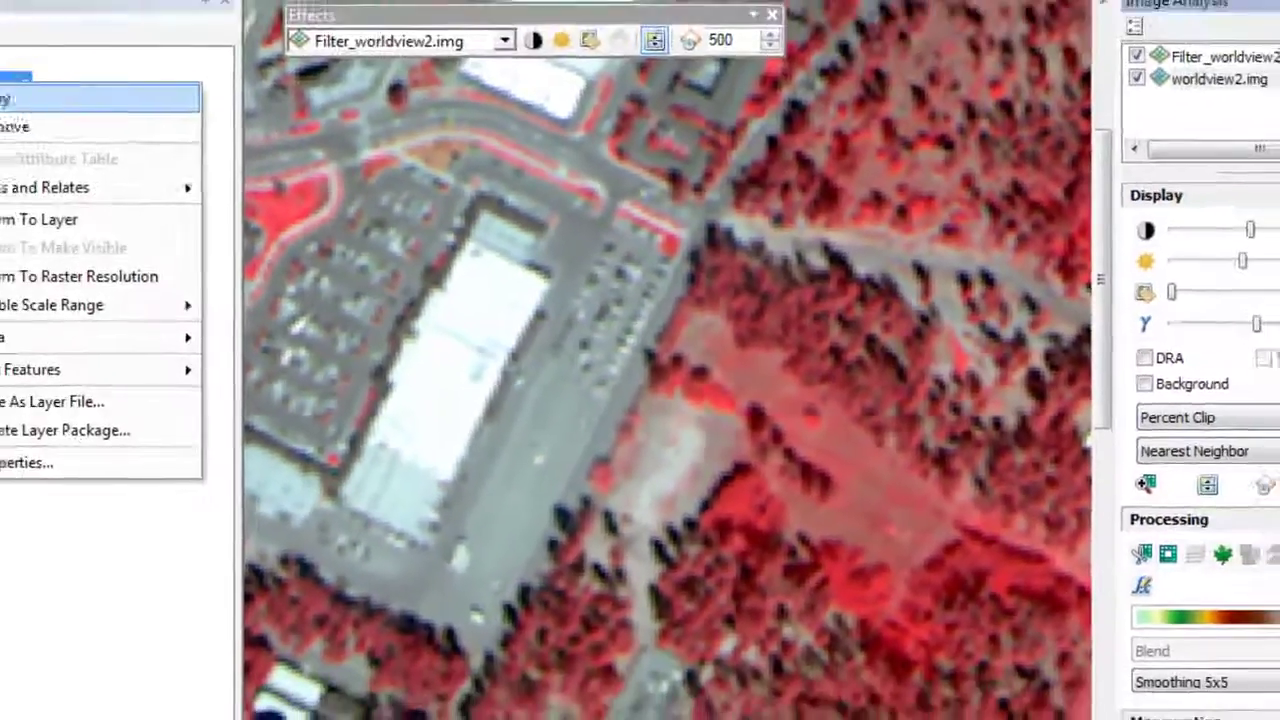
click(63, 158)
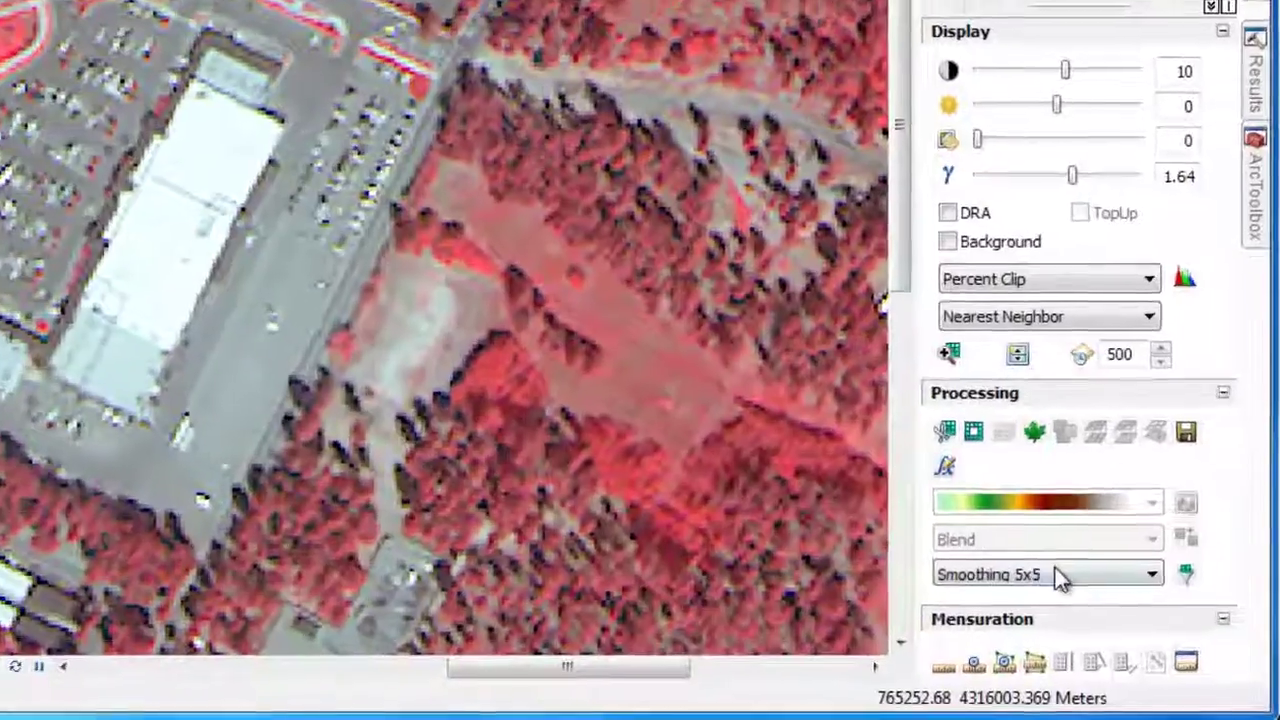
click(1105, 609)
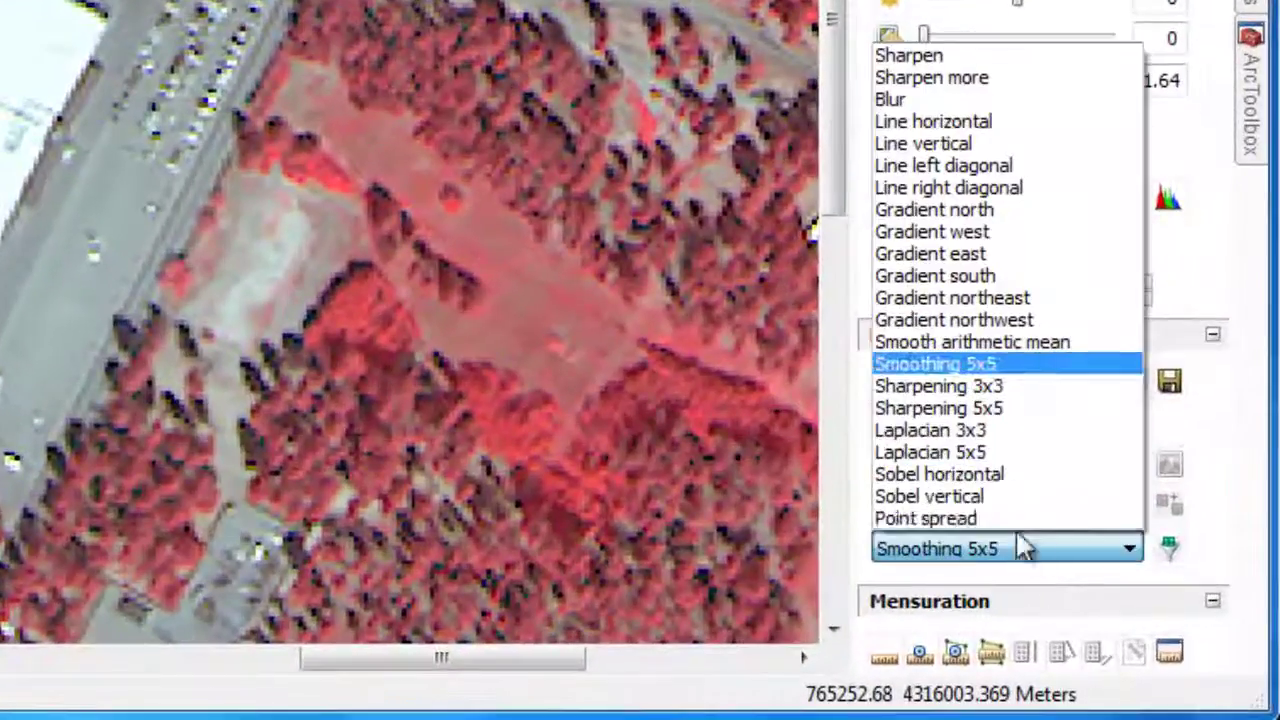
click(990, 366)
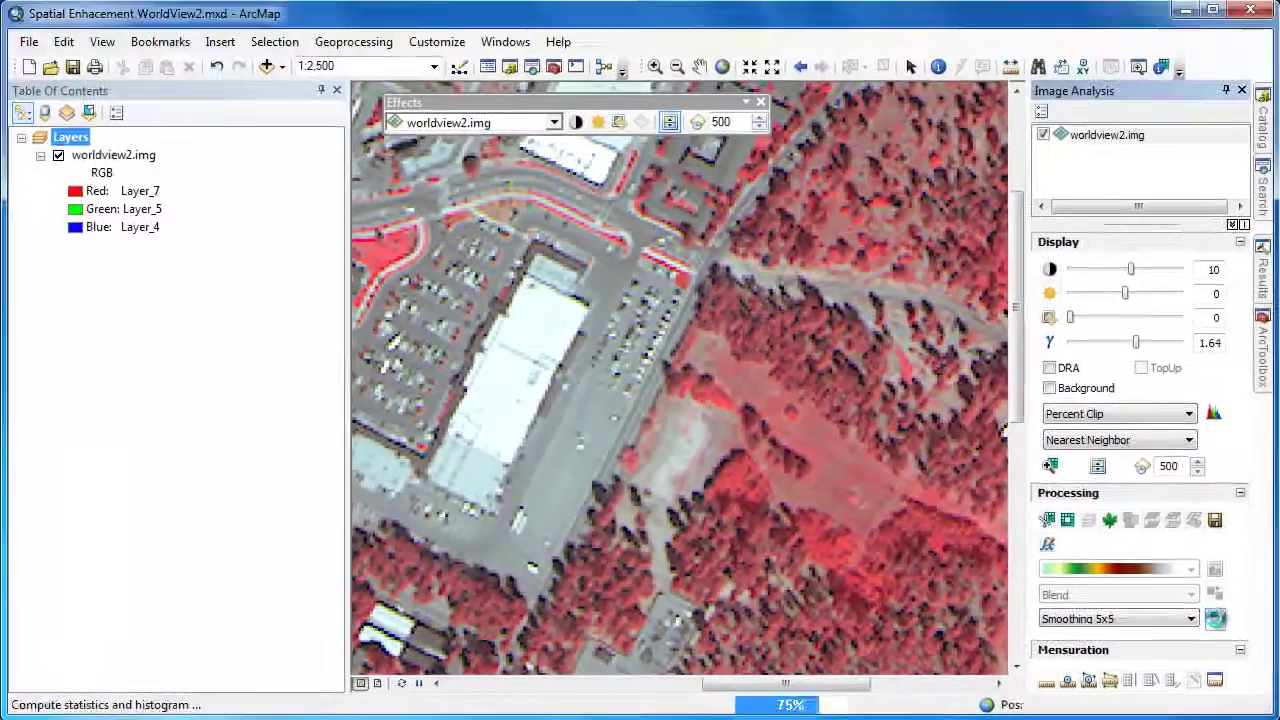
click(1199, 591)
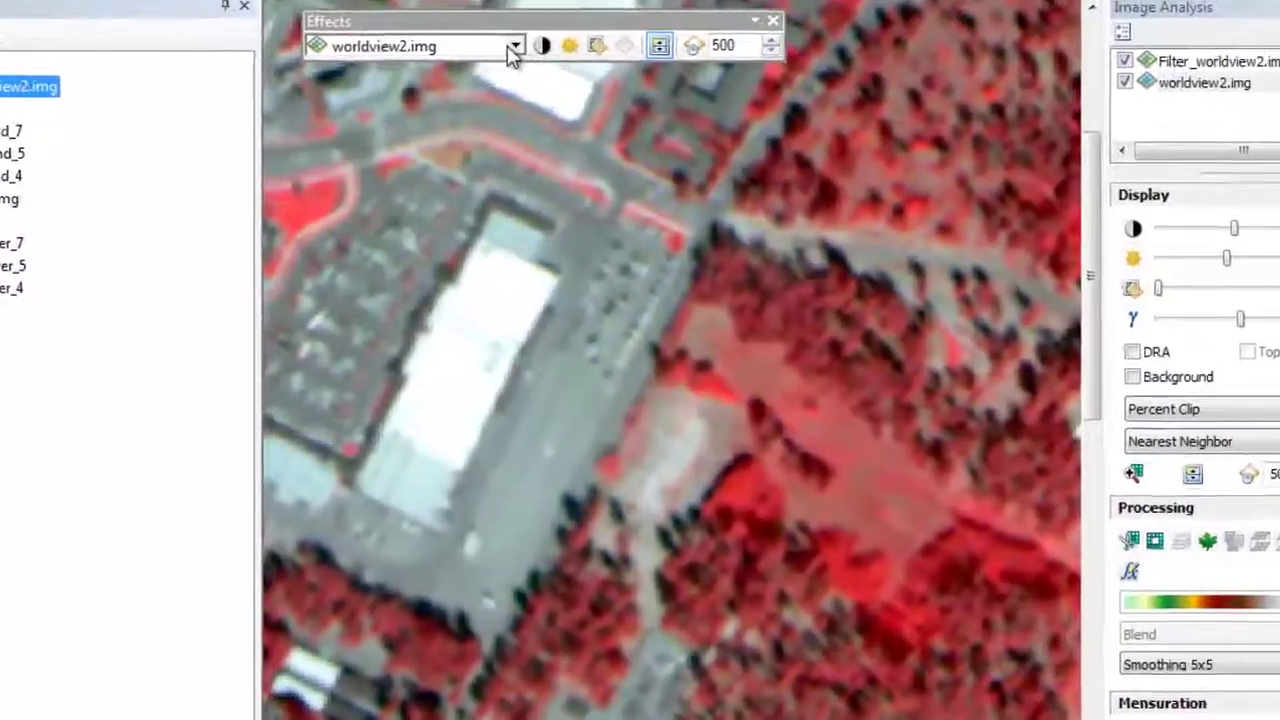
- Swipe the smoothed Filter_worldview2.img against the original image
click(510, 46)
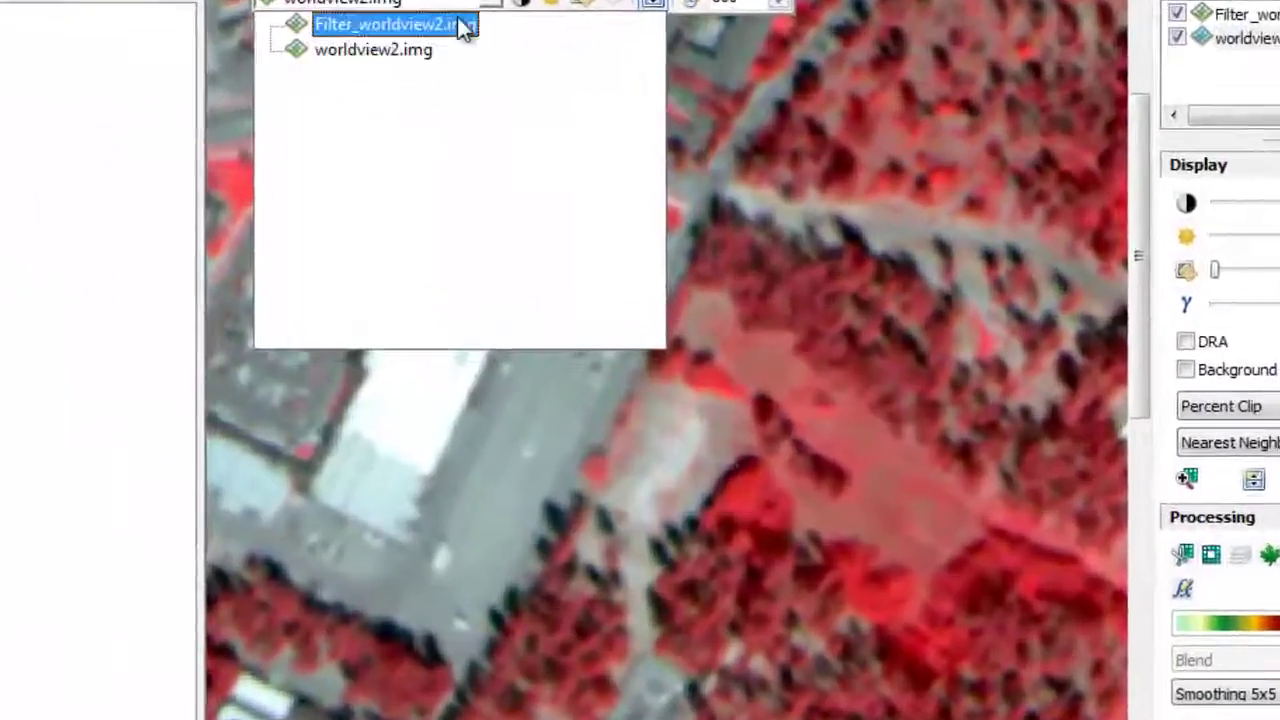
click(449, 66)
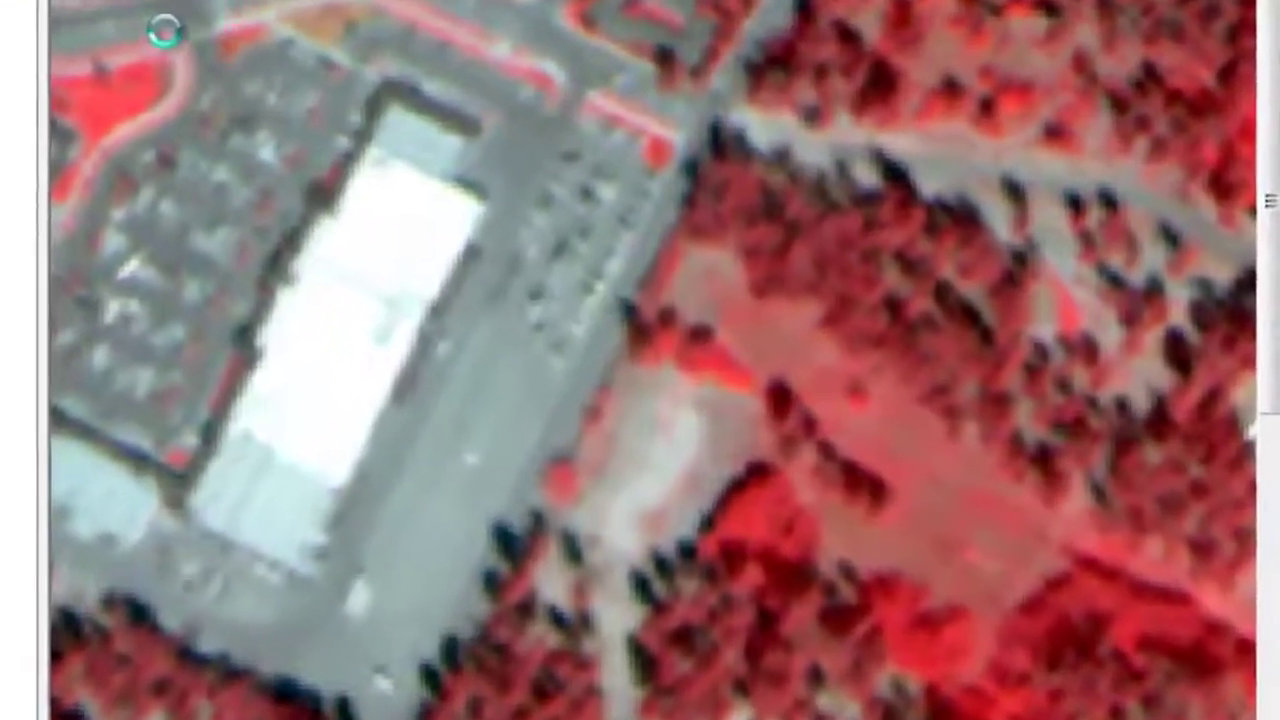
drag(165, 32, 3, 100)
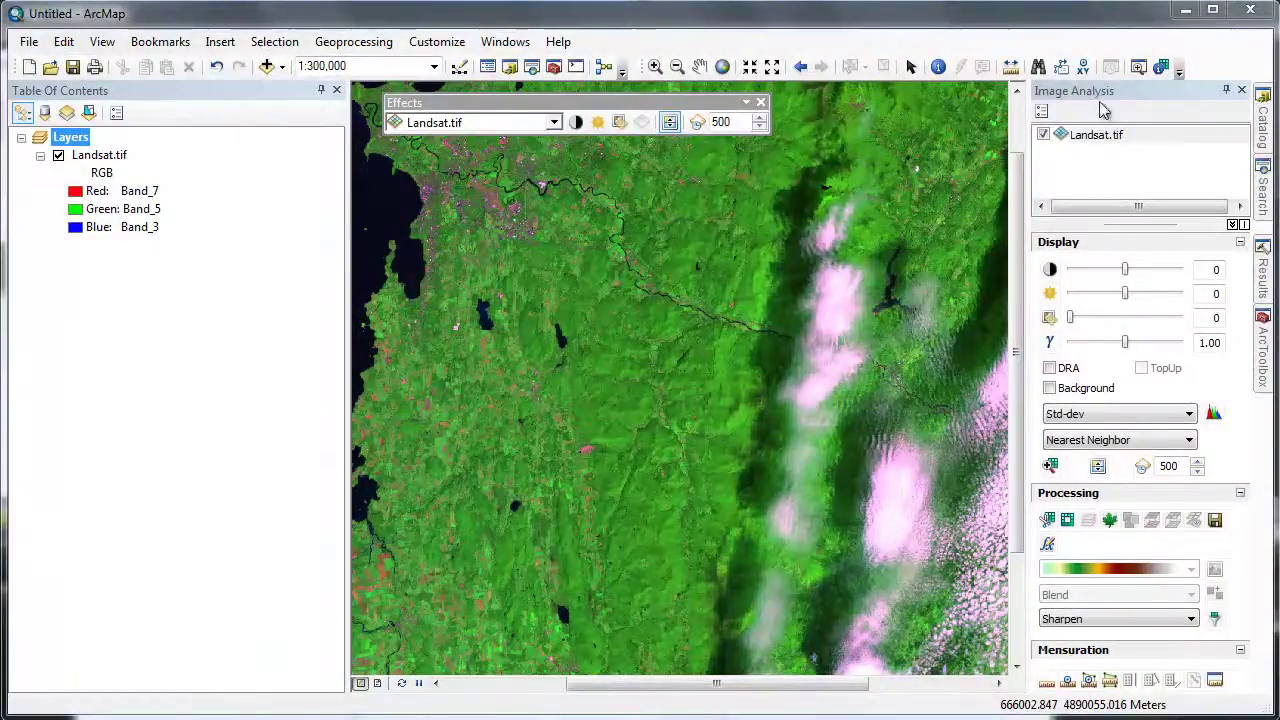
- Apply the Laplacian 3x3 filter to Landsat.tif to create Filter_Landsat.tif
click(1097, 137)
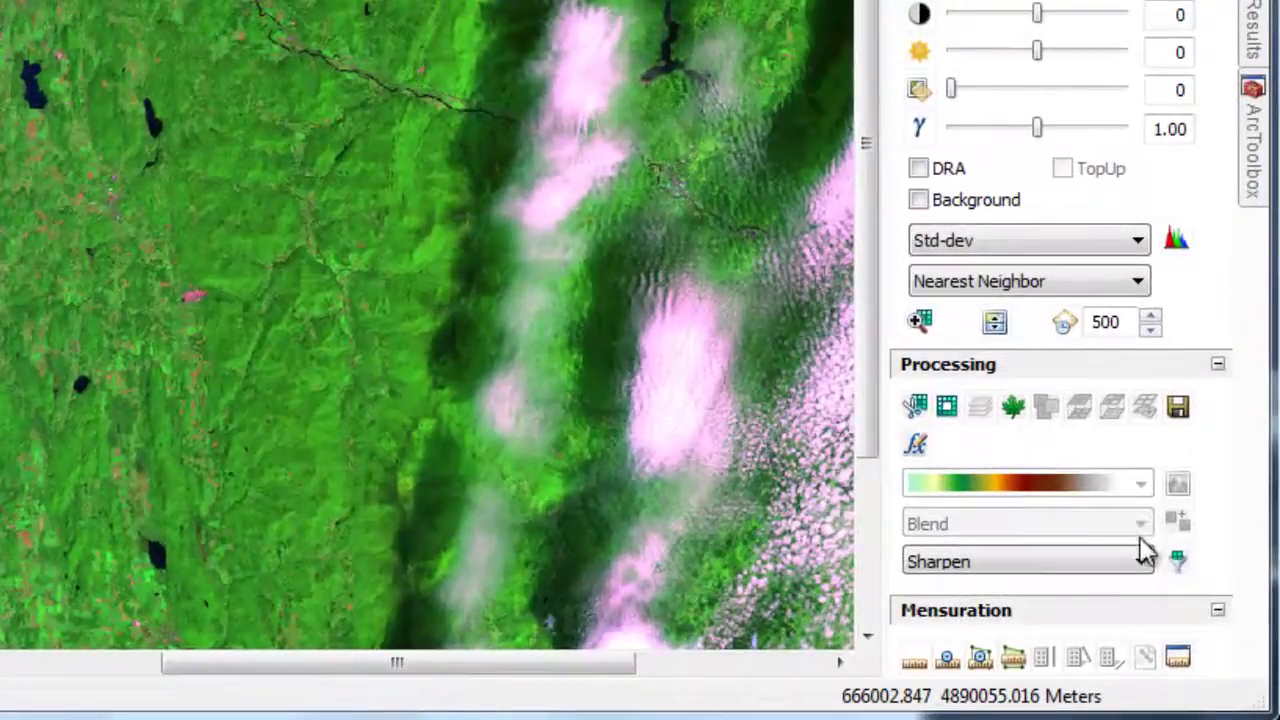
click(1190, 619)
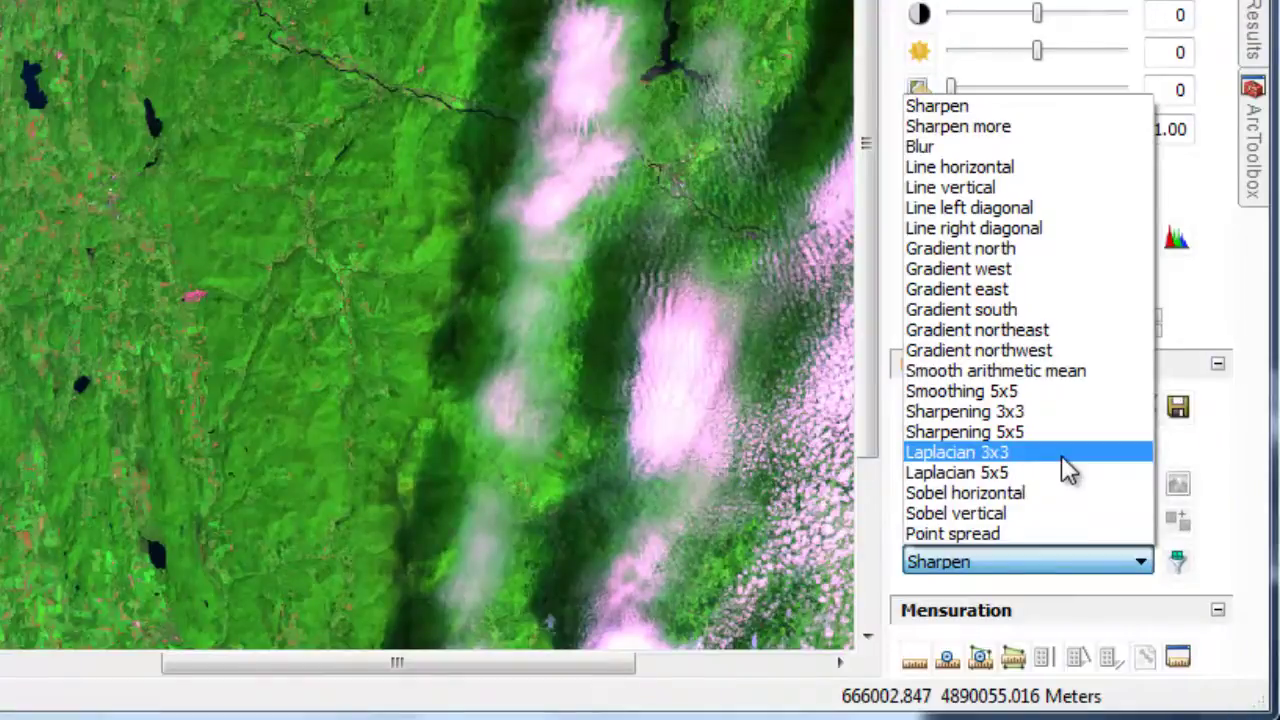
click(1068, 455)
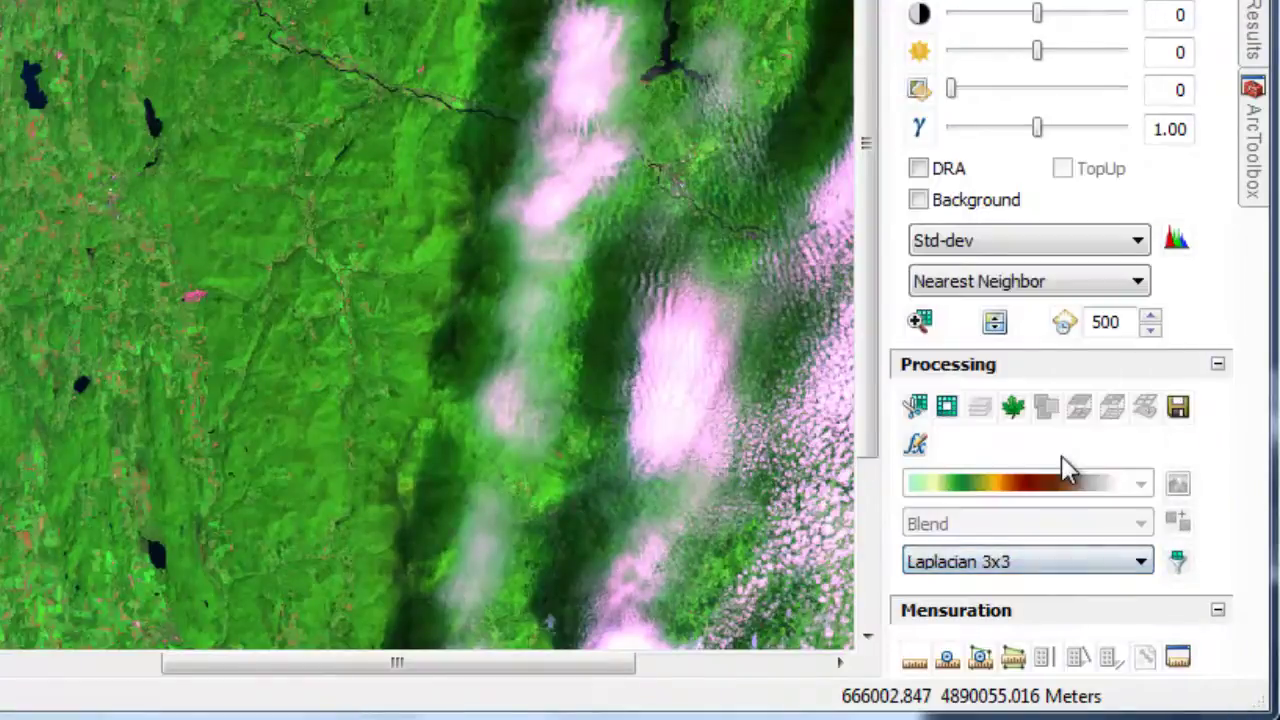
click(1178, 563)
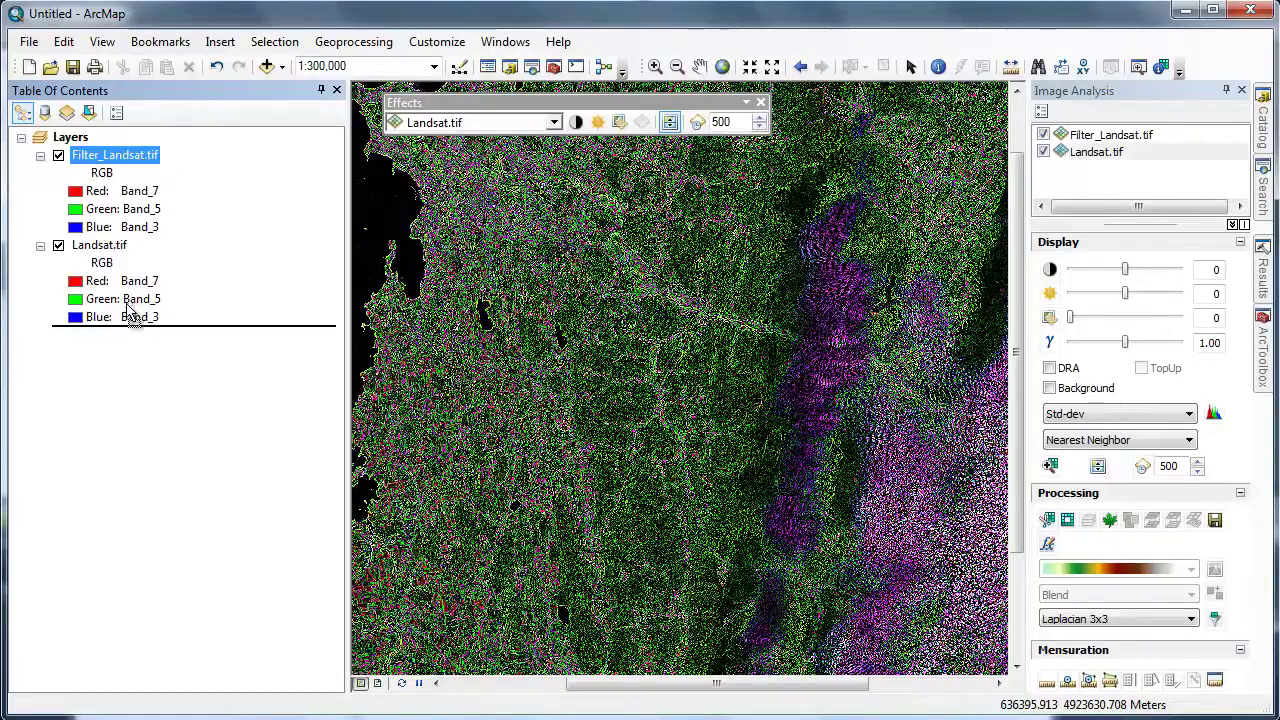
- Move Filter_Landsat.tif below Landsat.tif and swipe to widen the visible Laplacian strip
drag(130, 310, 130, 312)
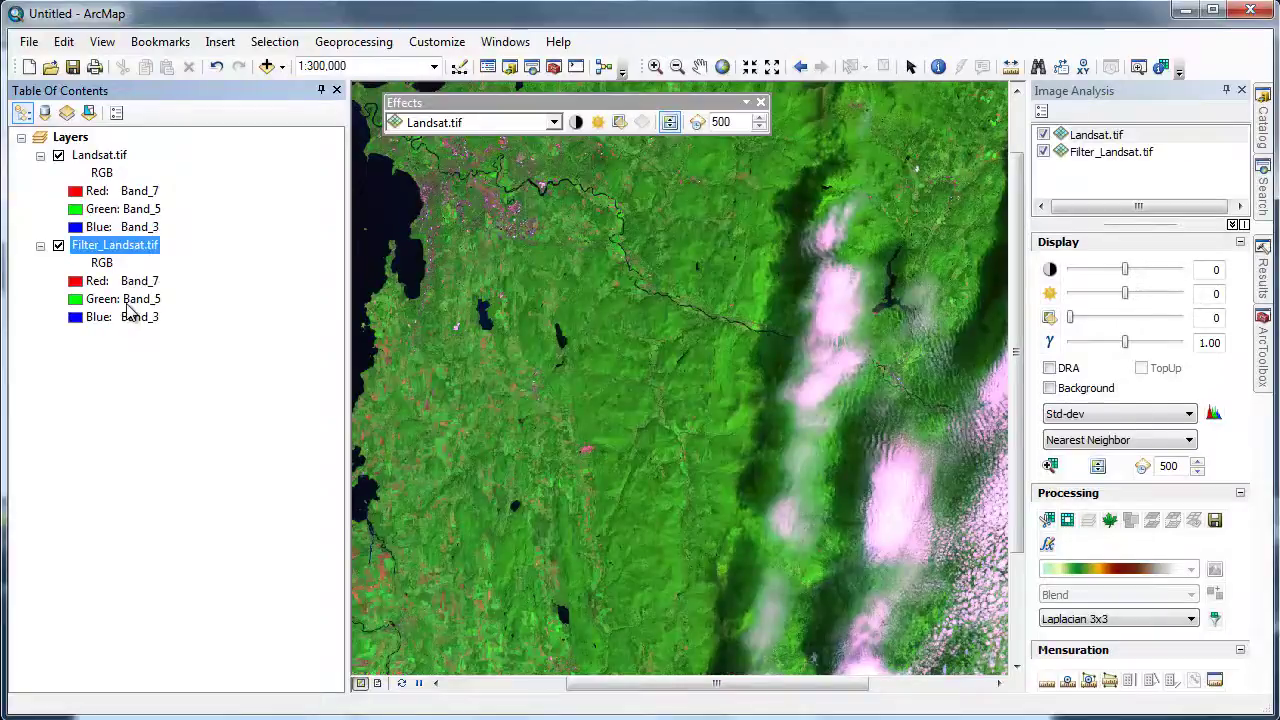
drag(475, 190, 377, 209)
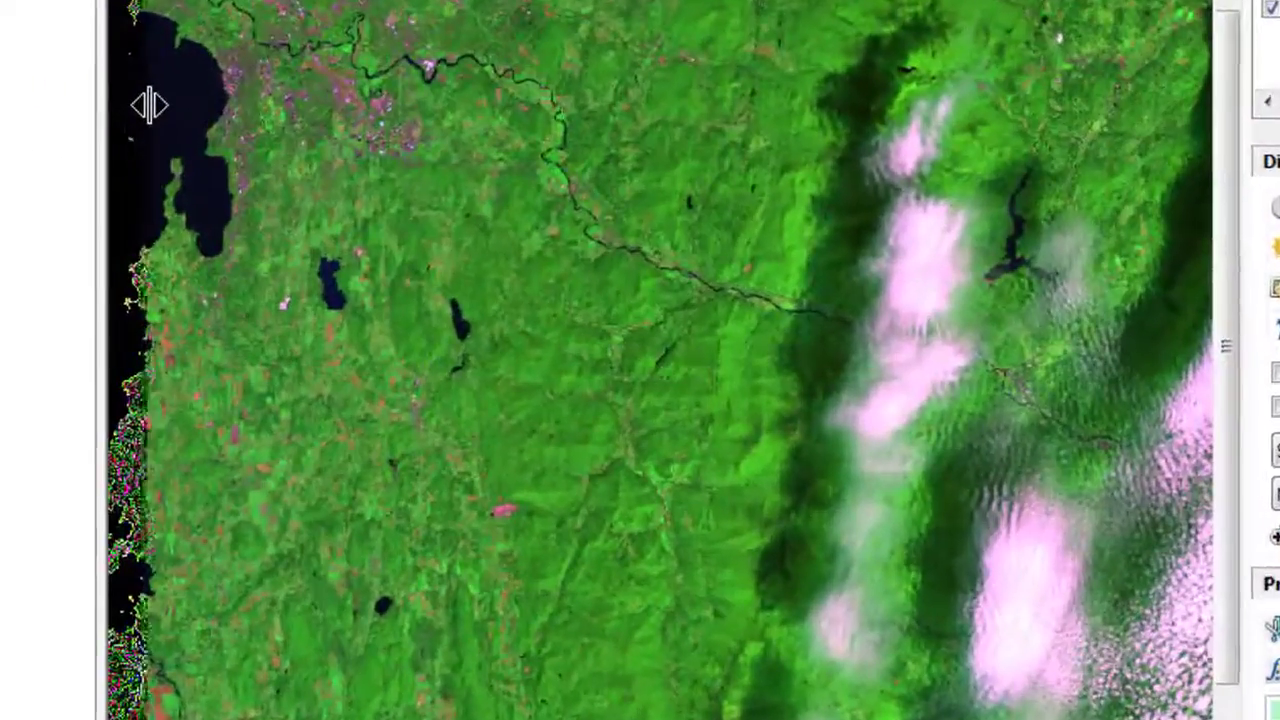
mouse_move(148, 105)
mouse_down()
mouse_move(184, 120)
mouse_move(219, 100)
mouse_move(248, 114)
mouse_up()
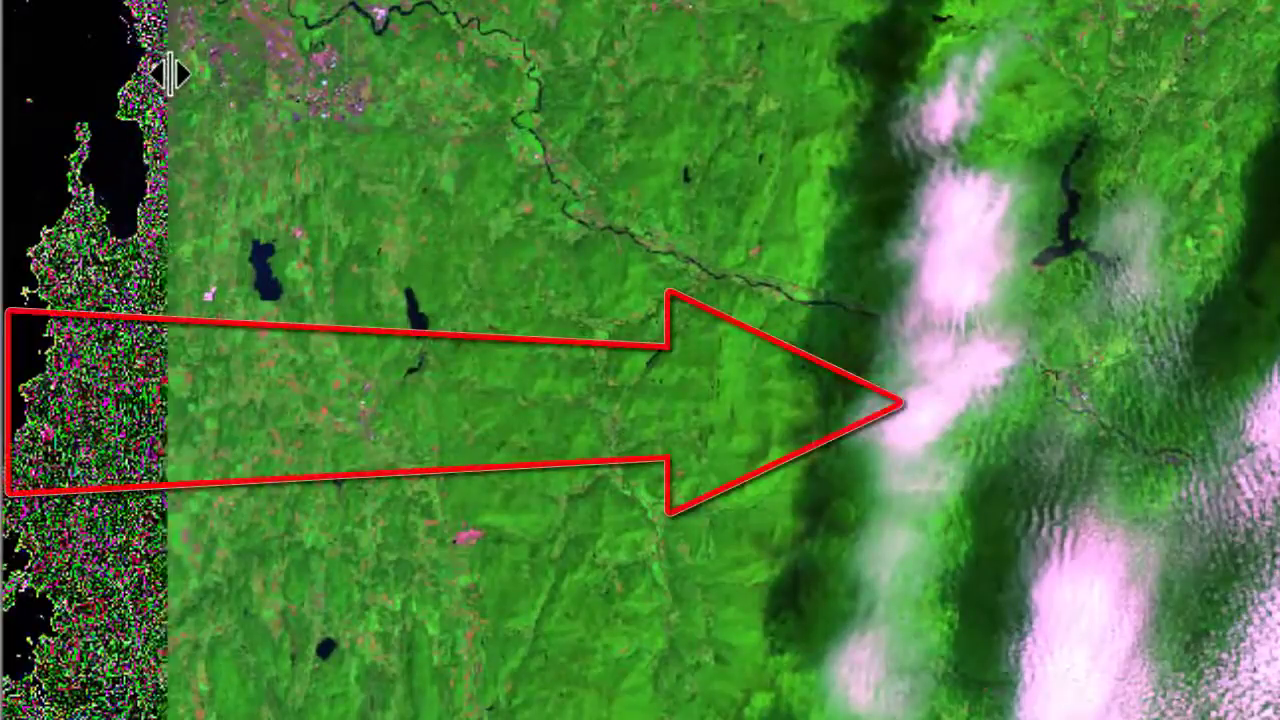
drag(170, 73, 878, 197)
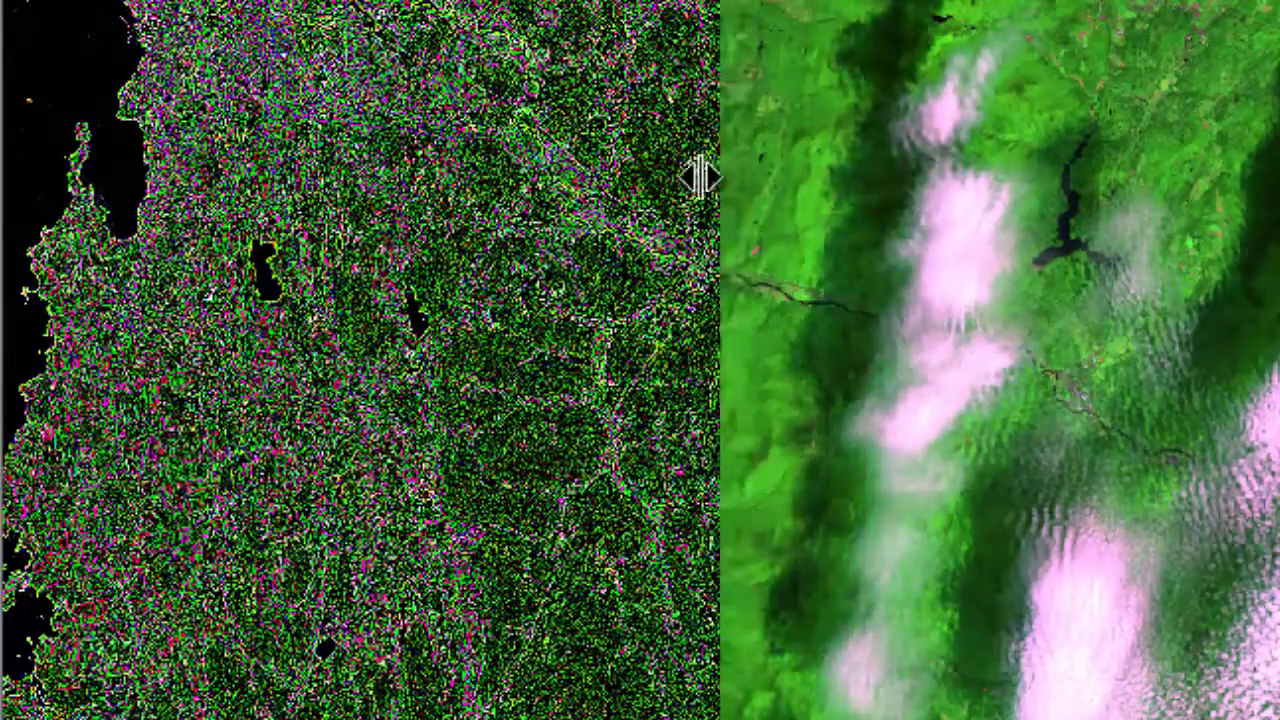